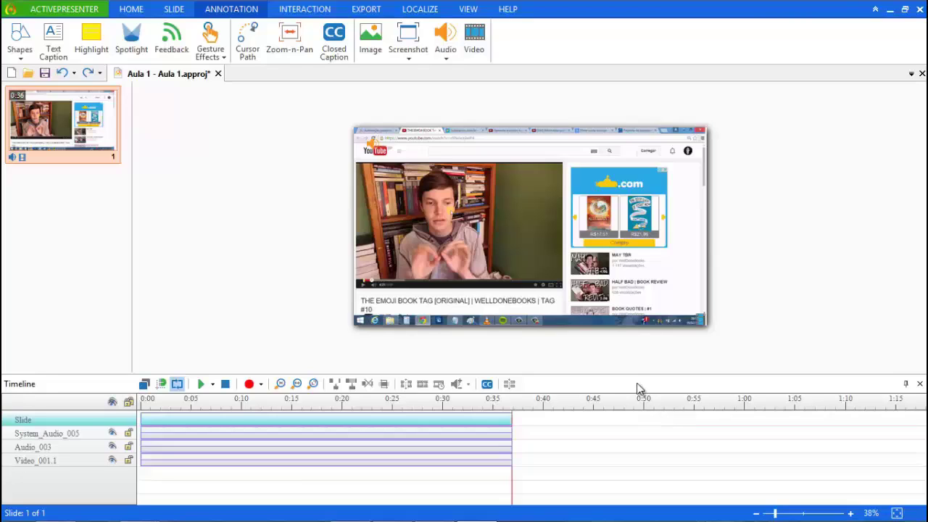
# Select the timeline range from 0 to about 5.8 s and delete it from all tracks
pyautogui.click(191, 408)
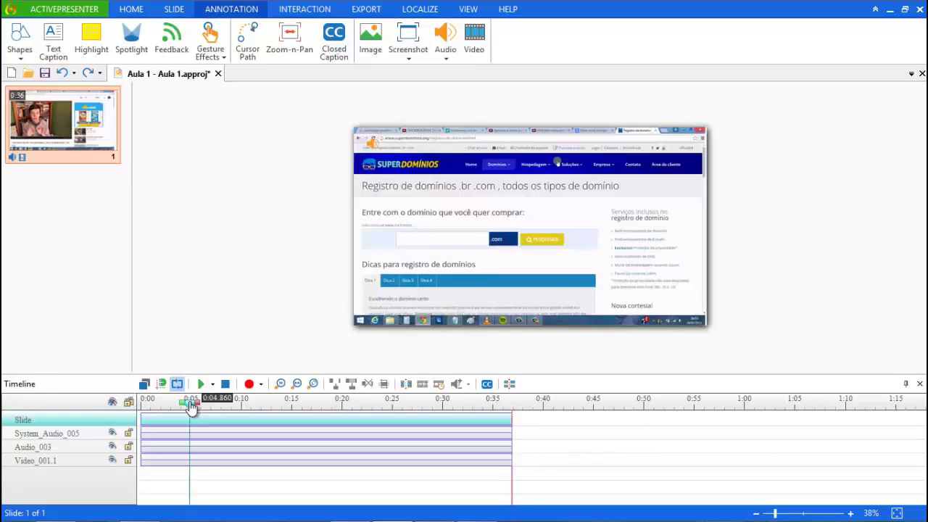
pyautogui.moveTo(191, 408)
pyautogui.mouseDown()
pyautogui.moveTo(162, 410)
pyautogui.moveTo(382, 431)
pyautogui.moveTo(145, 420)
pyautogui.moveTo(201, 427)
pyautogui.moveTo(201, 419)
pyautogui.mouseUp()
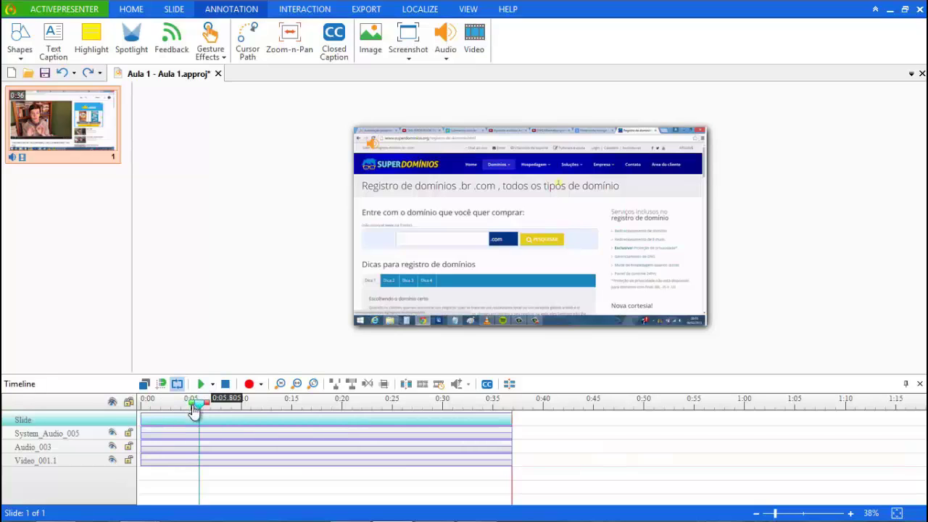
pyautogui.moveTo(195, 407); pyautogui.dragTo(121, 417)
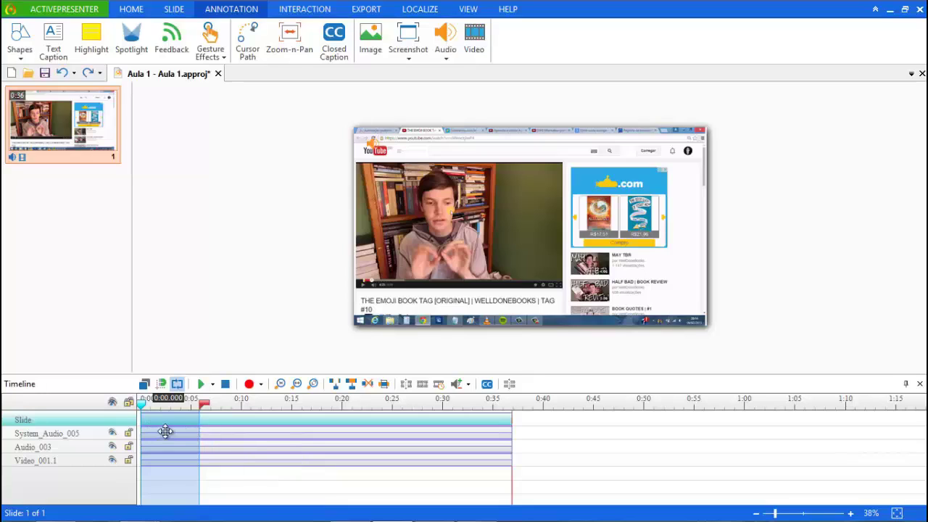
pyautogui.click(214, 438)
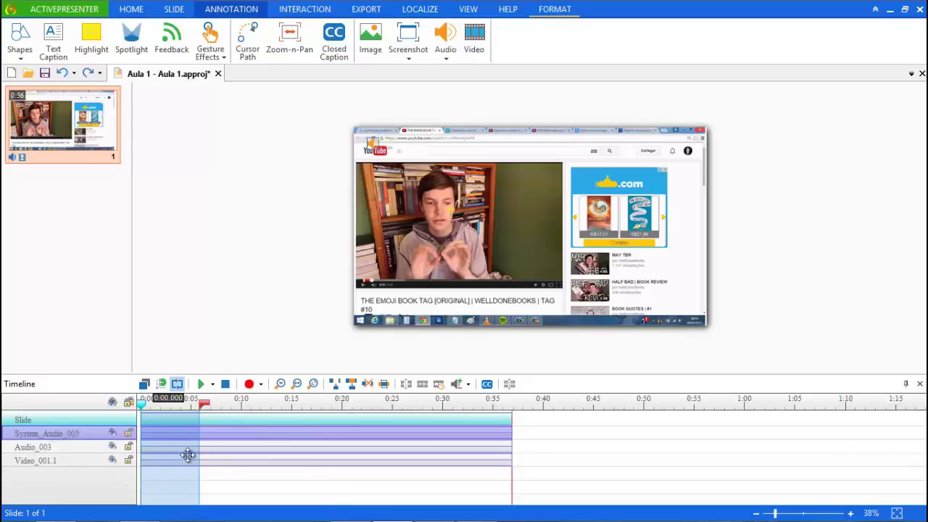
pyautogui.click(270, 445)
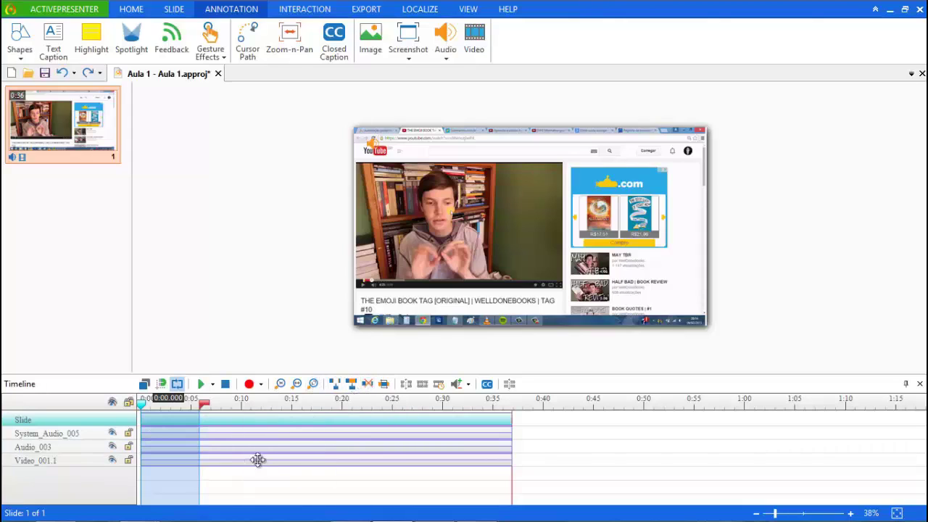
pyautogui.click(368, 388)
# Delete the timeline range from about 7.2 s to 14.3 s and preview the first seconds of the trimmed slide
pyautogui.moveTo(250, 403); pyautogui.dragTo(298, 413)
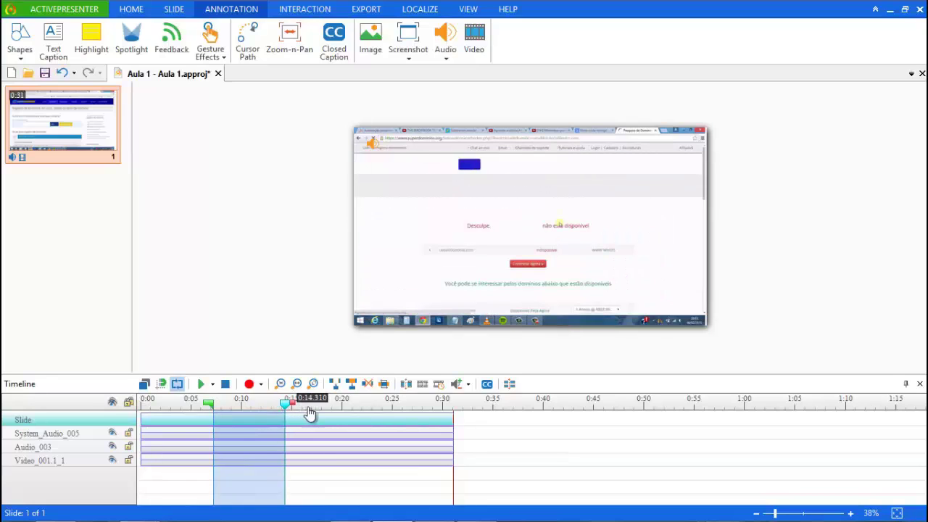
pyautogui.click(367, 383)
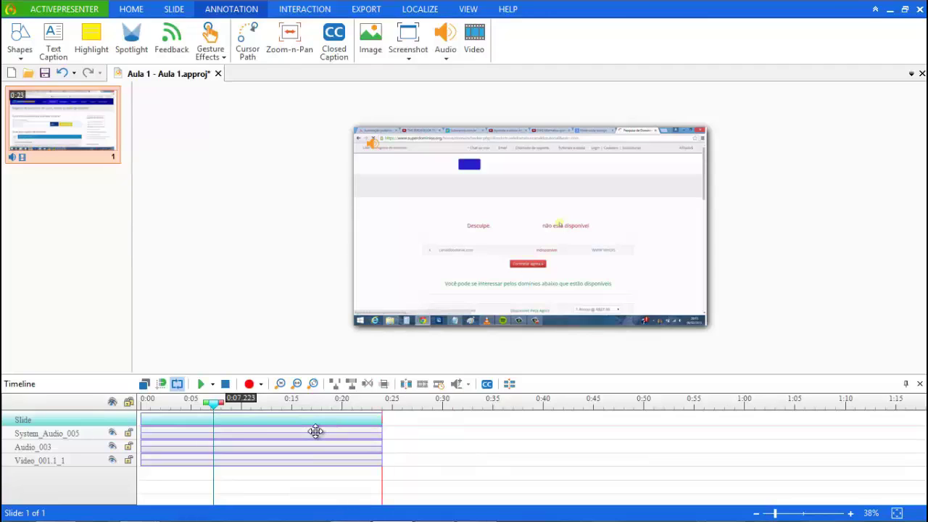
pyautogui.press('Home')
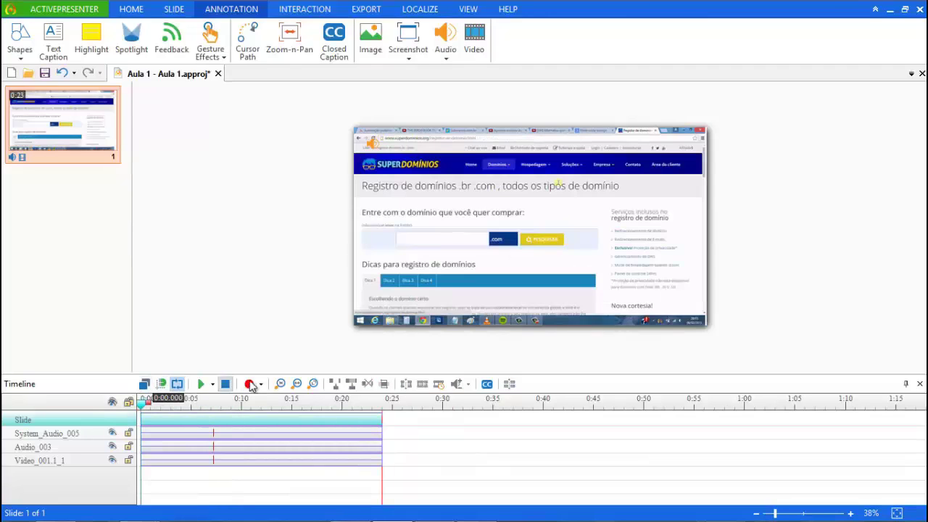
pyautogui.click(202, 385)
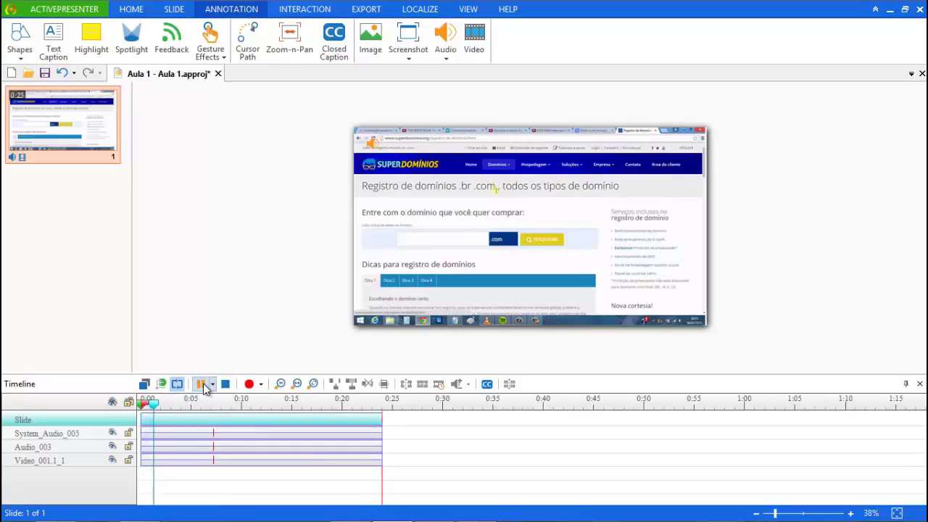
pyautogui.click(203, 385)
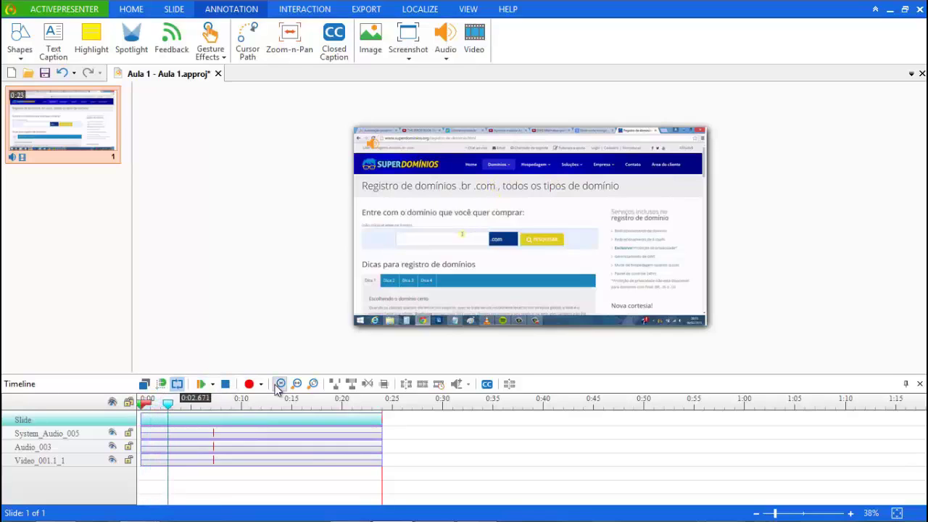
# Examine the audio and video tracks at several timeline zoom levels
pyautogui.click(280, 384)
pyautogui.click(297, 384)
pyautogui.click(297, 384)
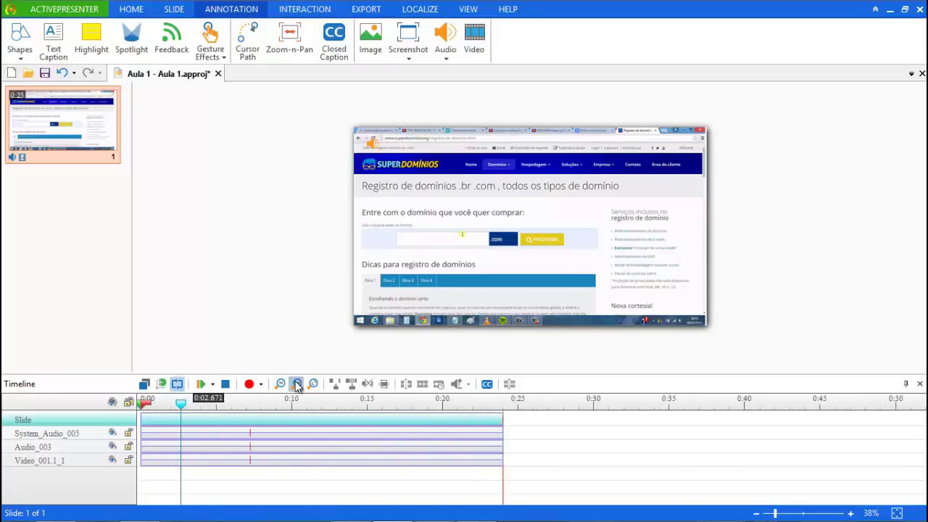
pyautogui.click(297, 384)
pyautogui.click(297, 385)
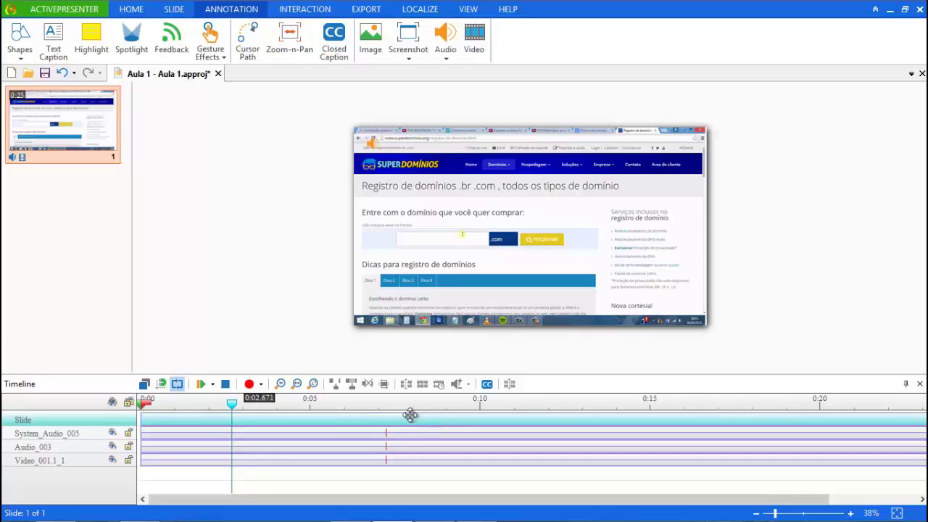
pyautogui.scroll(-2, 411, 415)
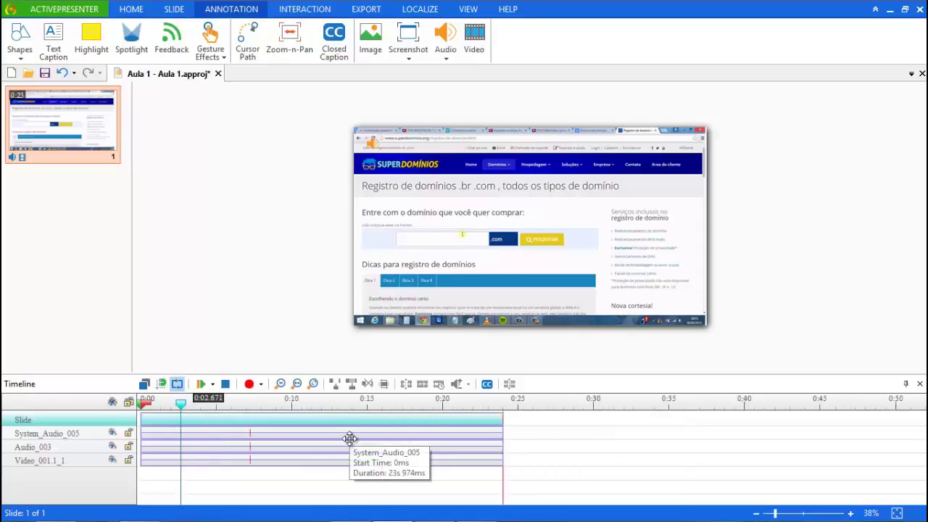
pyautogui.scroll(4, 349, 438)
pyautogui.scroll(-3, 349, 439)
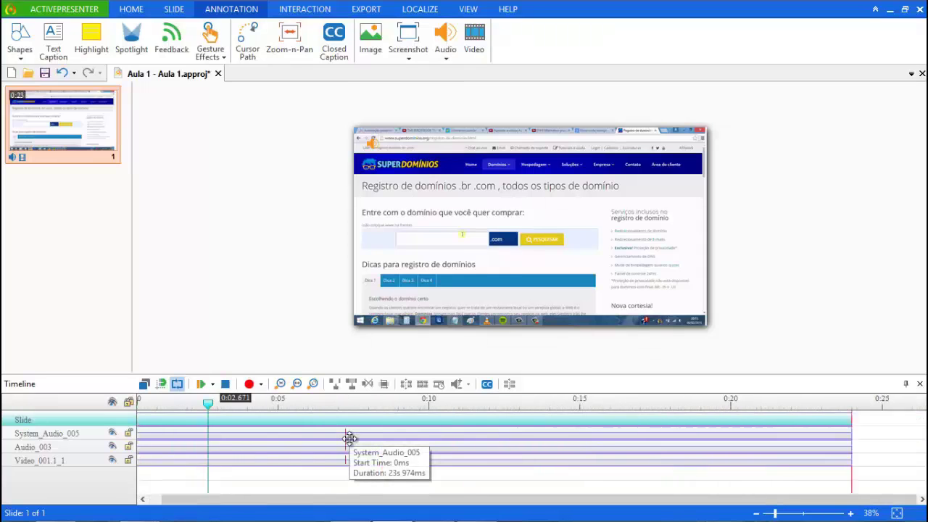
pyautogui.scroll(-1, 349, 439)
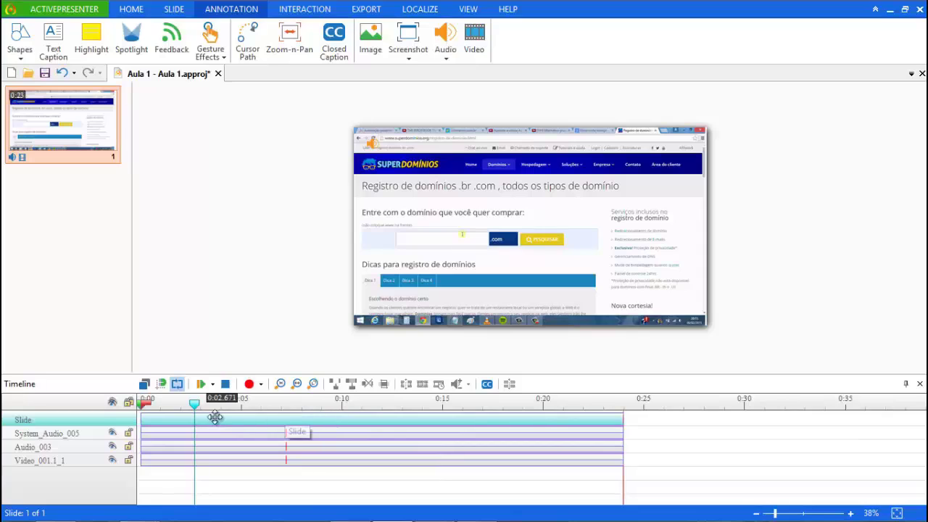
# Split the audio and video objects at about 7.56 s and undo the split
pyautogui.moveTo(197, 411); pyautogui.dragTo(307, 407)
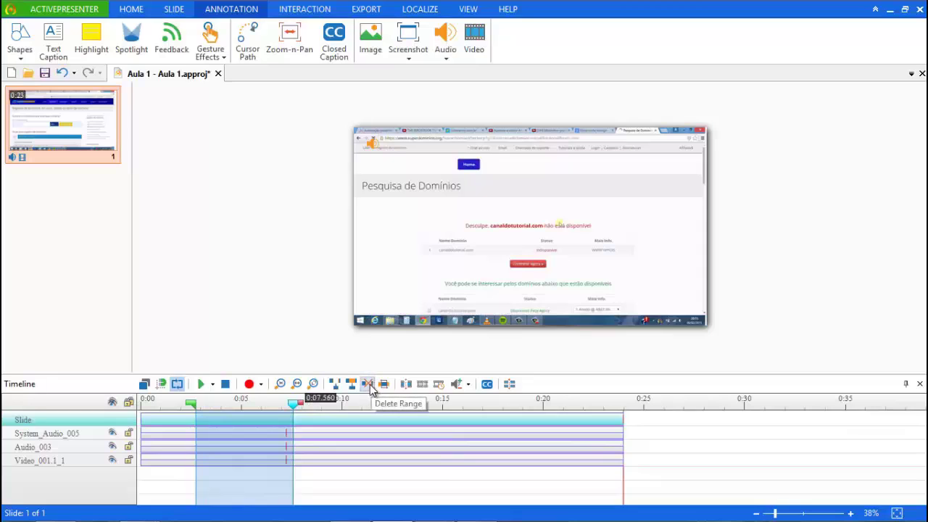
pyautogui.click(407, 385)
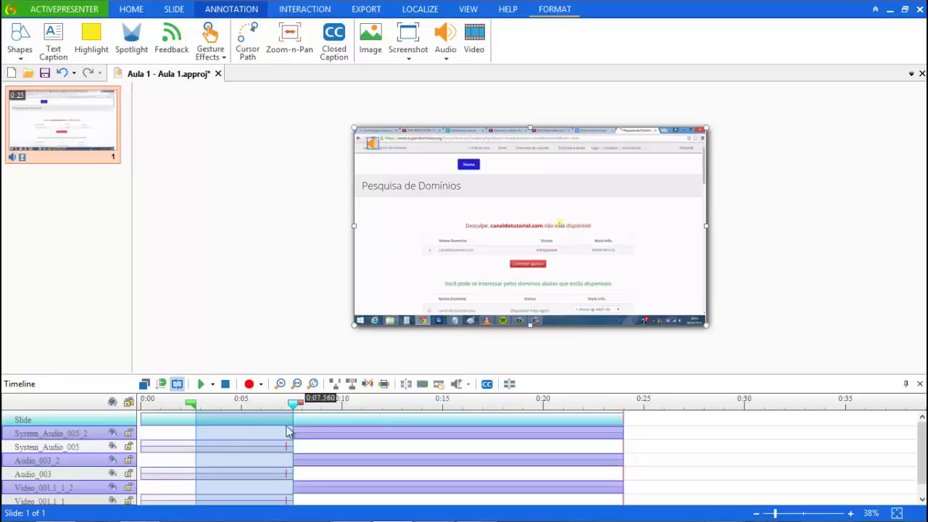
pyautogui.moveTo(295, 411)
pyautogui.mouseDown()
pyautogui.moveTo(277, 410)
pyautogui.moveTo(299, 409)
pyautogui.moveTo(290, 410)
pyautogui.mouseUp()
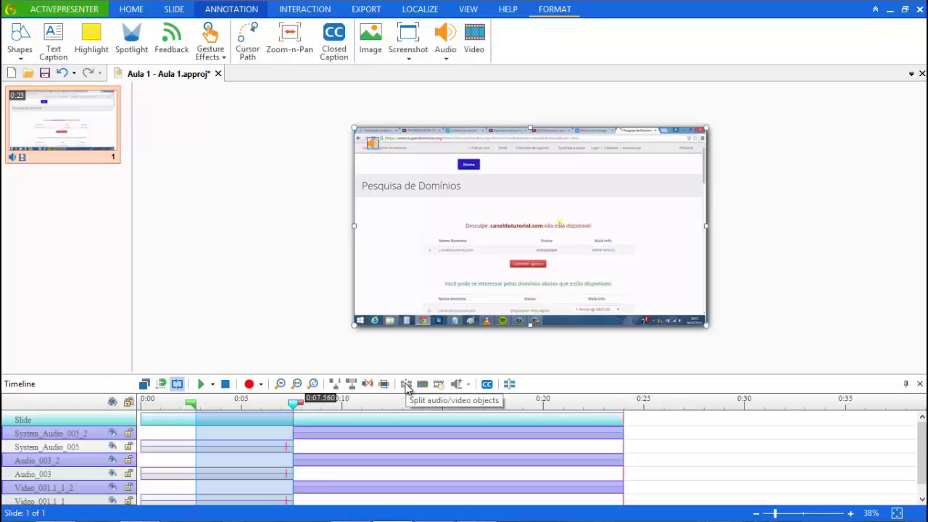
pyautogui.click(233, 451)
pyautogui.hotkey('ctrl', 'z')
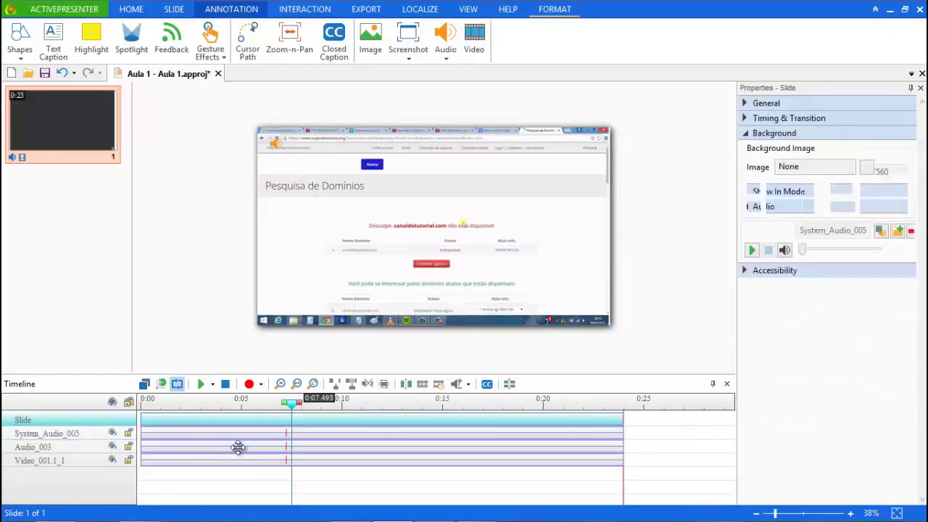
# Crop the slide to the timeline range from about 5 s to 7.56 s and undo the crop
pyautogui.moveTo(286, 403); pyautogui.dragTo(240, 403)
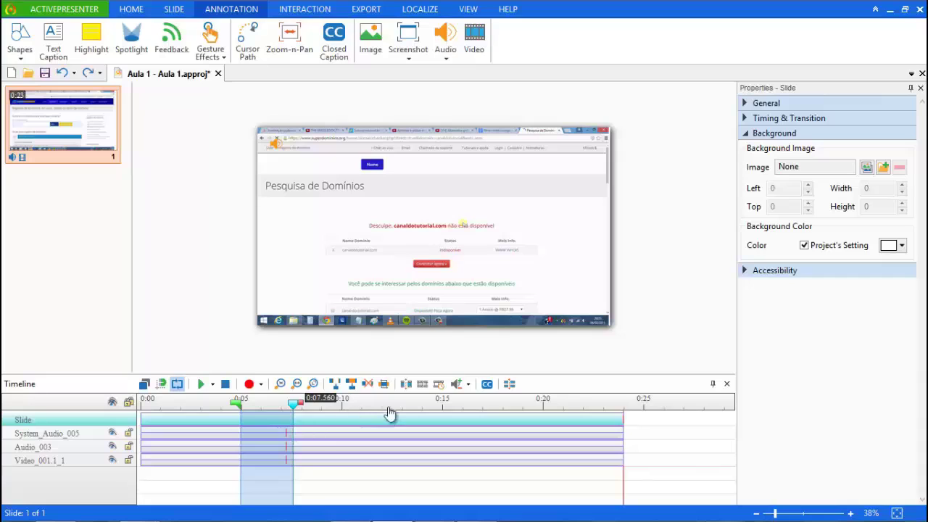
pyautogui.click(384, 384)
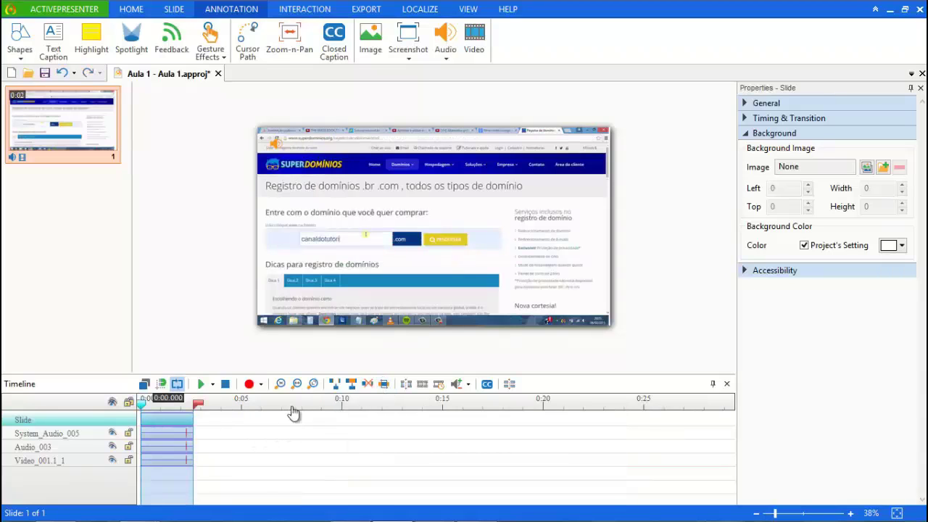
pyautogui.click(204, 405)
pyautogui.hotkey('ctrl', 'z')
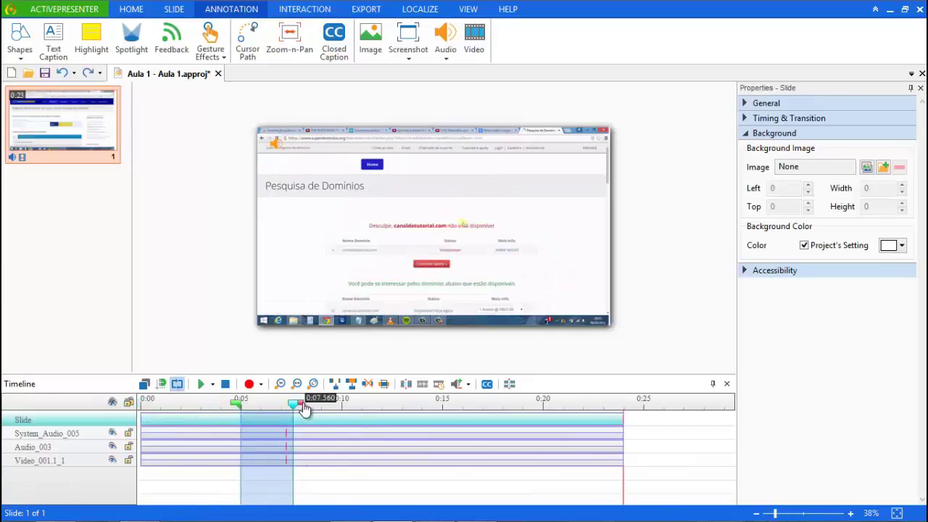
# Insert about 2 s at the start of the timeline, stretch the video's freeze to about 7.8 s, and undo both changes
pyautogui.moveTo(305, 408); pyautogui.dragTo(383, 395)
pyautogui.click(143, 415)
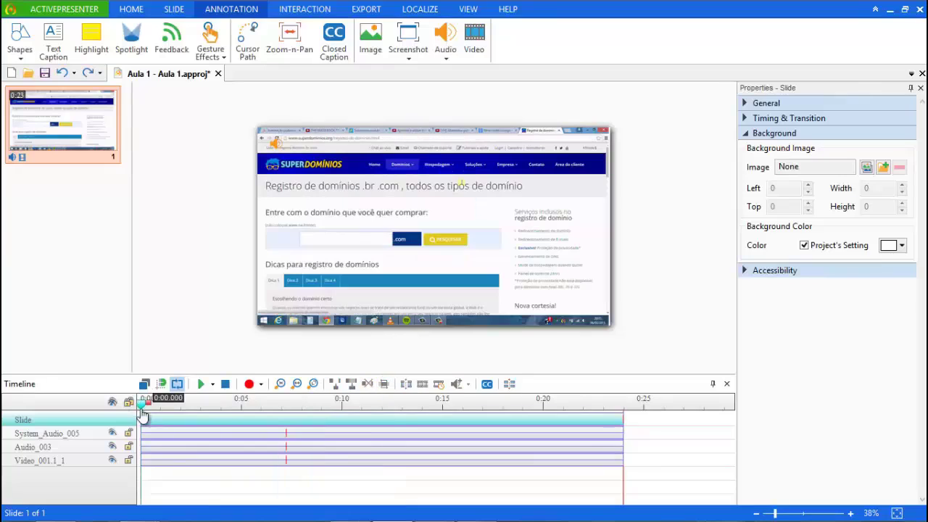
pyautogui.click(440, 388)
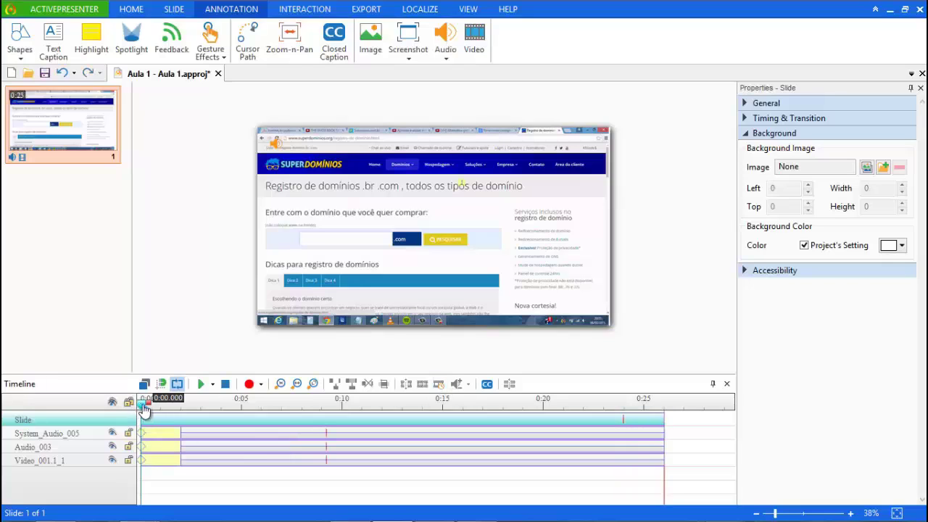
pyautogui.moveTo(145, 409); pyautogui.dragTo(143, 429)
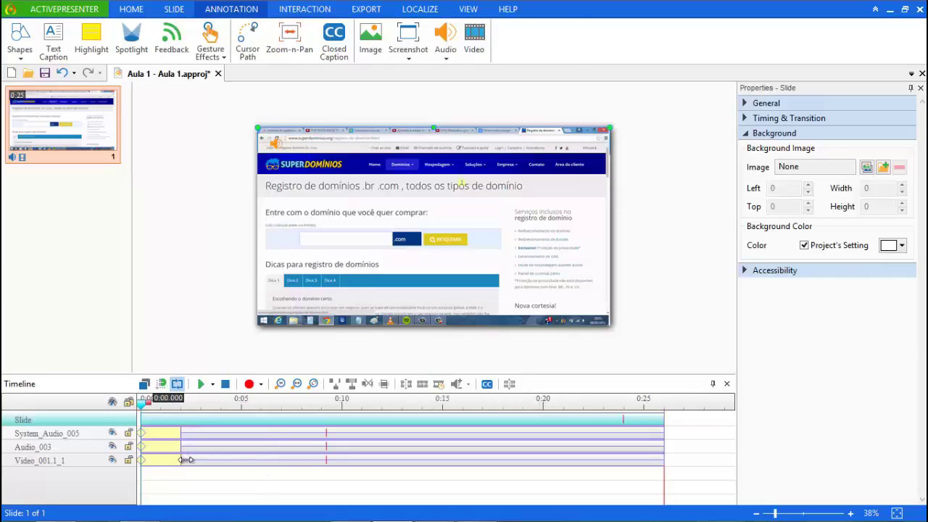
pyautogui.moveTo(179, 459); pyautogui.dragTo(298, 462)
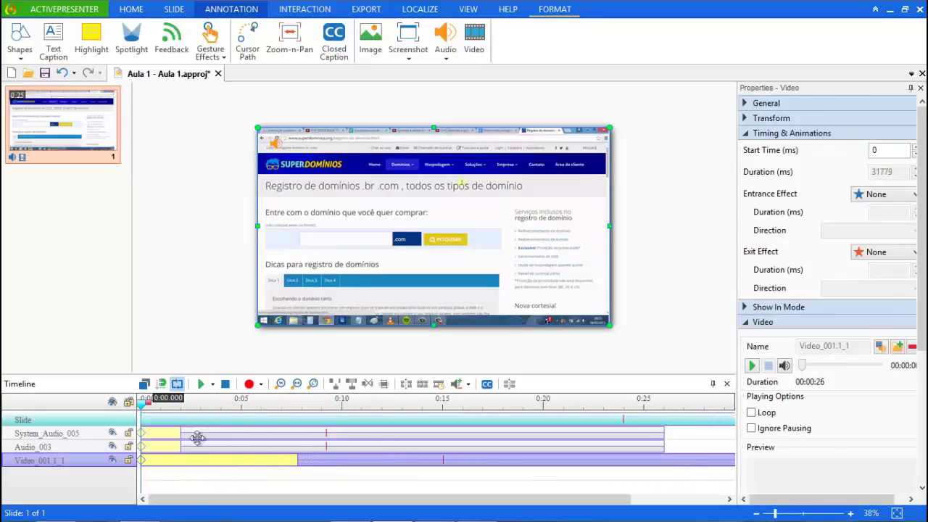
pyautogui.moveTo(143, 412); pyautogui.dragTo(472, 412)
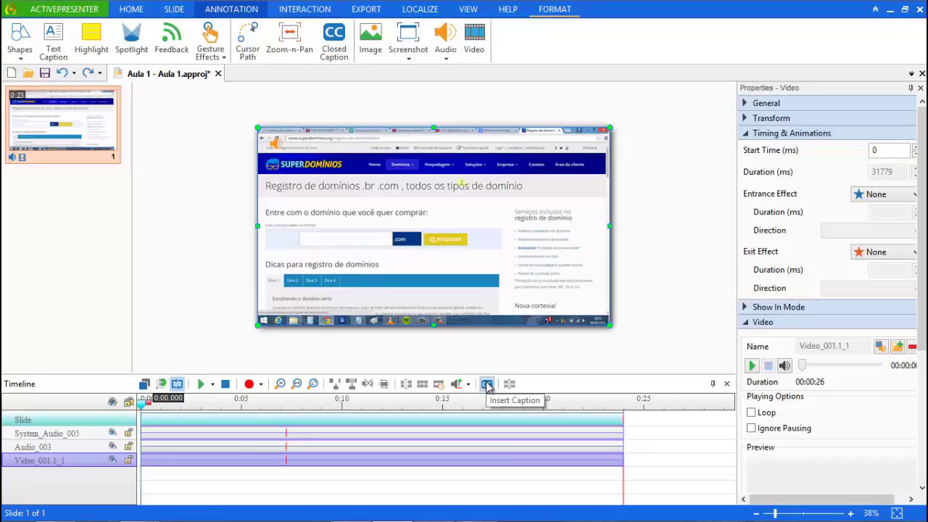
# Insert a closed caption at 0 s introducing the presenter by name and Canal do Tutorial, and set its font to Arial
pyautogui.click(487, 386)
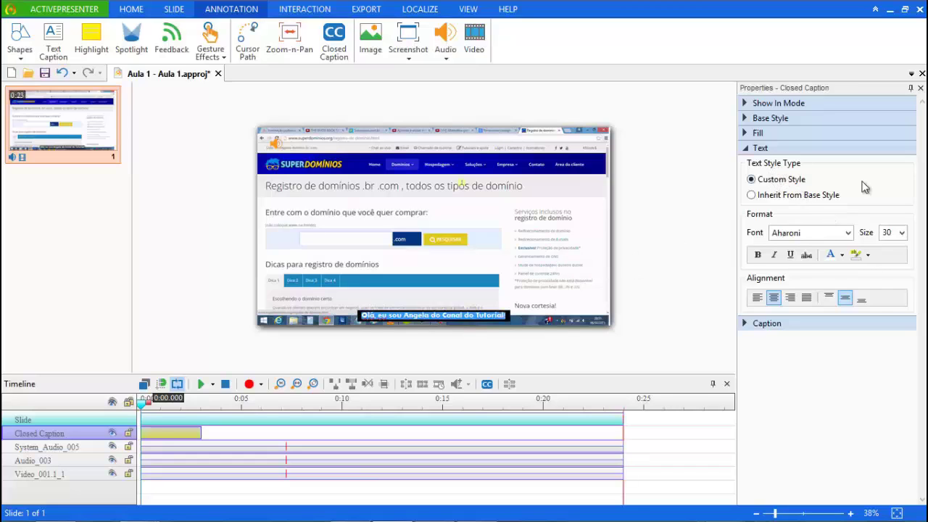
pyautogui.click(848, 232)
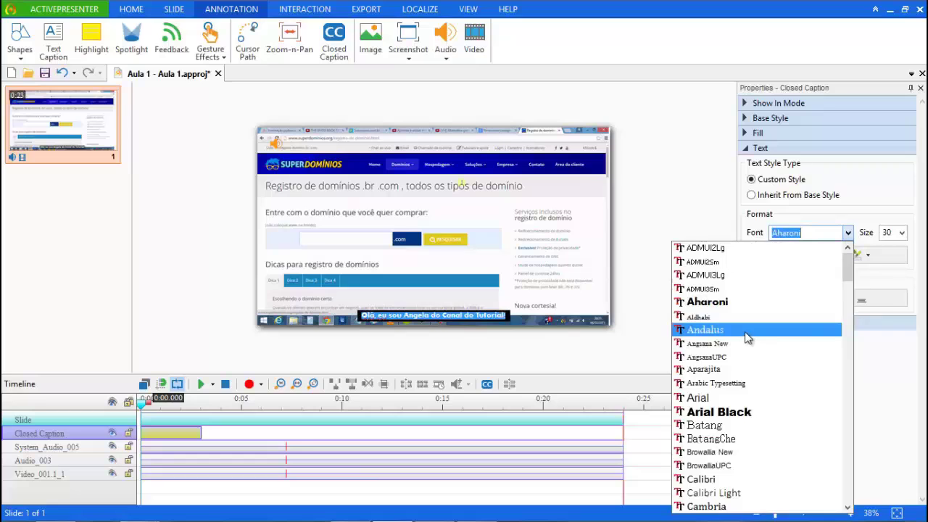
pyautogui.click(749, 330)
pyautogui.click(850, 233)
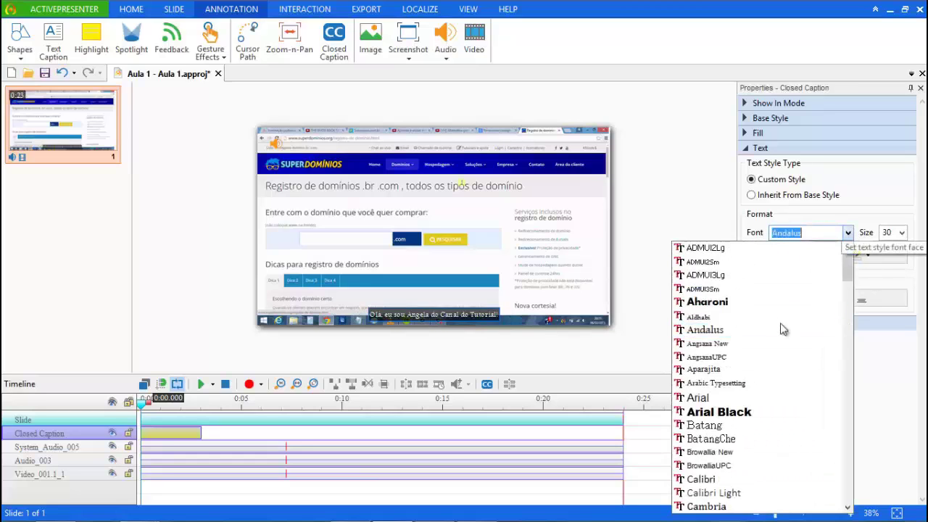
pyautogui.click(750, 399)
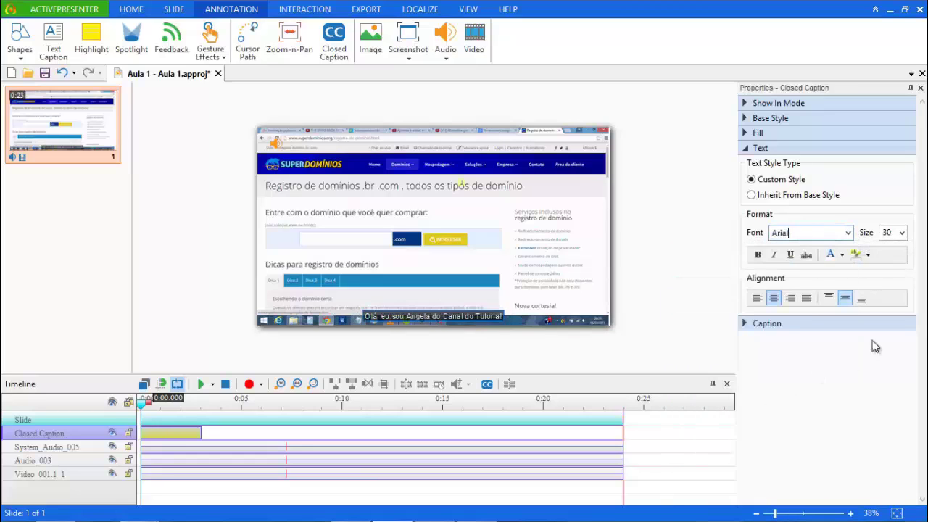
# Set the closed caption's text size to 36 and make it bold
pyautogui.click(902, 233)
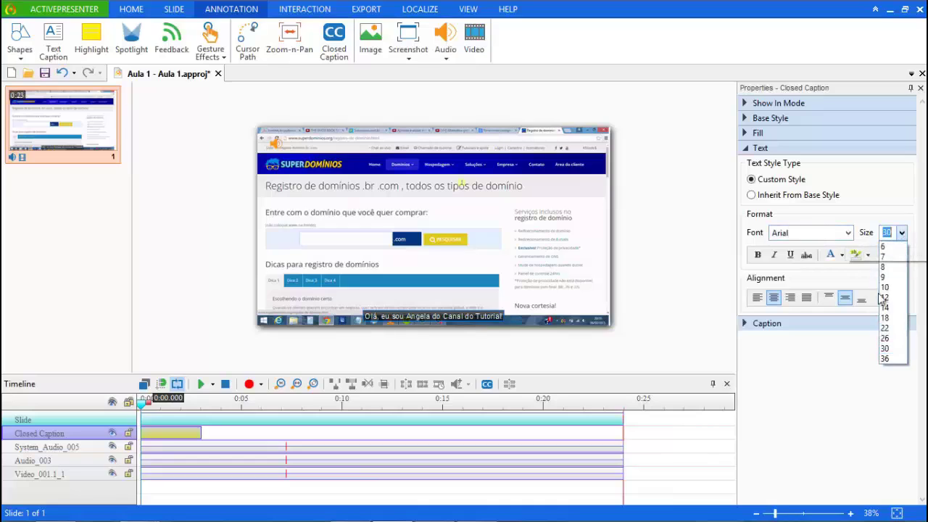
pyautogui.click(890, 357)
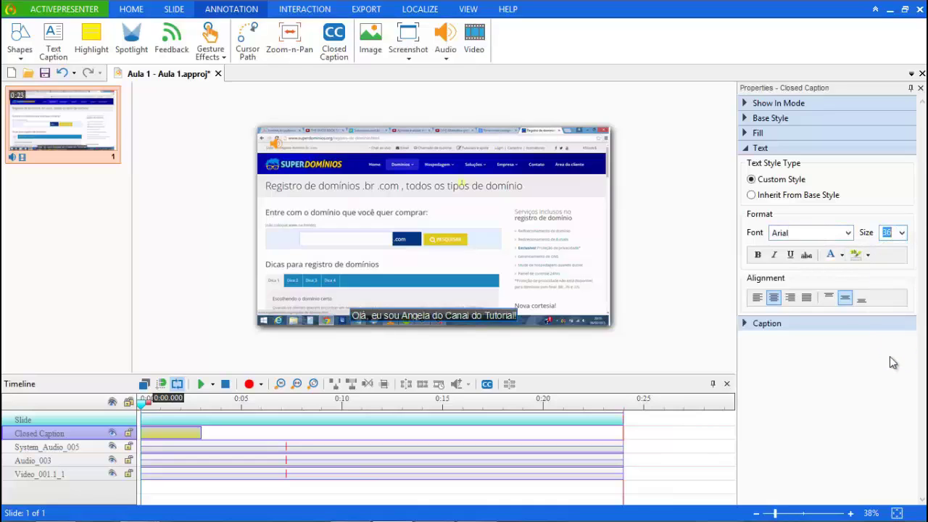
pyautogui.click(757, 255)
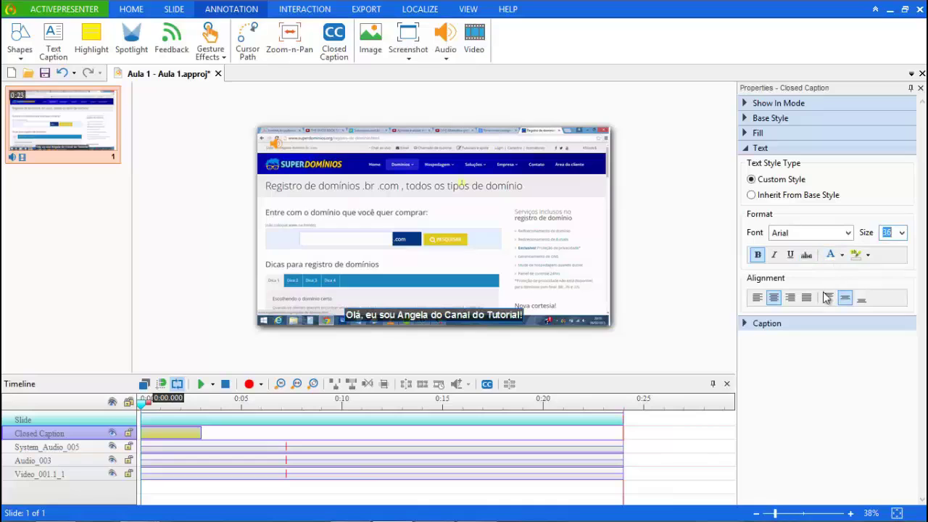
pyautogui.click(760, 149)
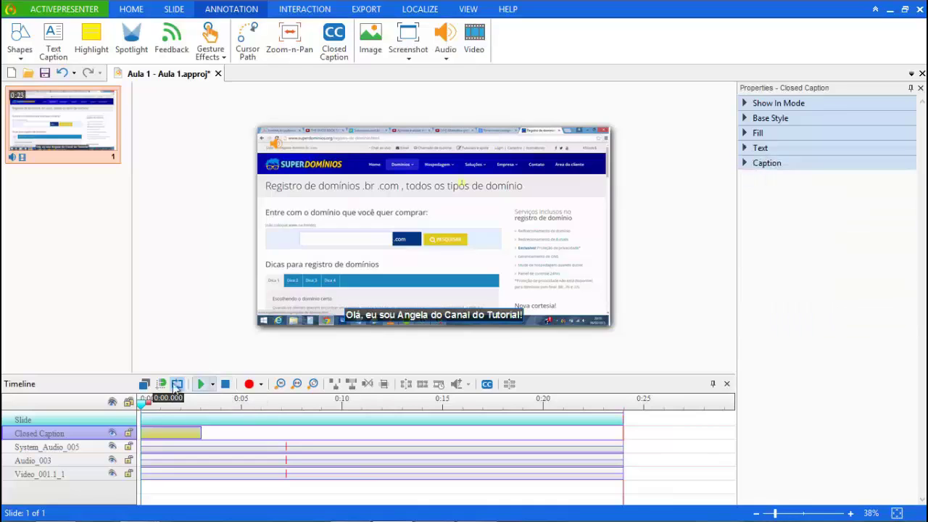
# Play the slide through the first caption, insert a second closed caption at about 3.48 s and shorten it to end at about 6.1 s
pyautogui.click(202, 385)
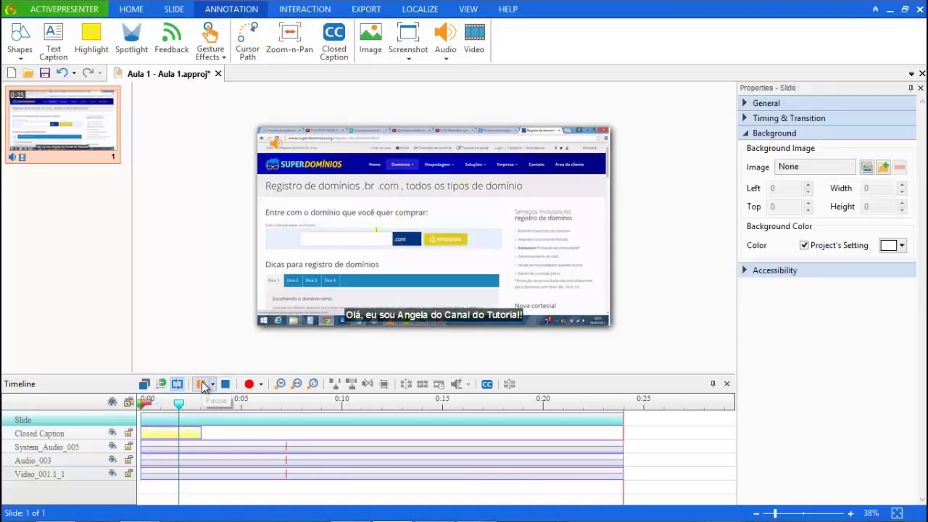
pyautogui.click(202, 385)
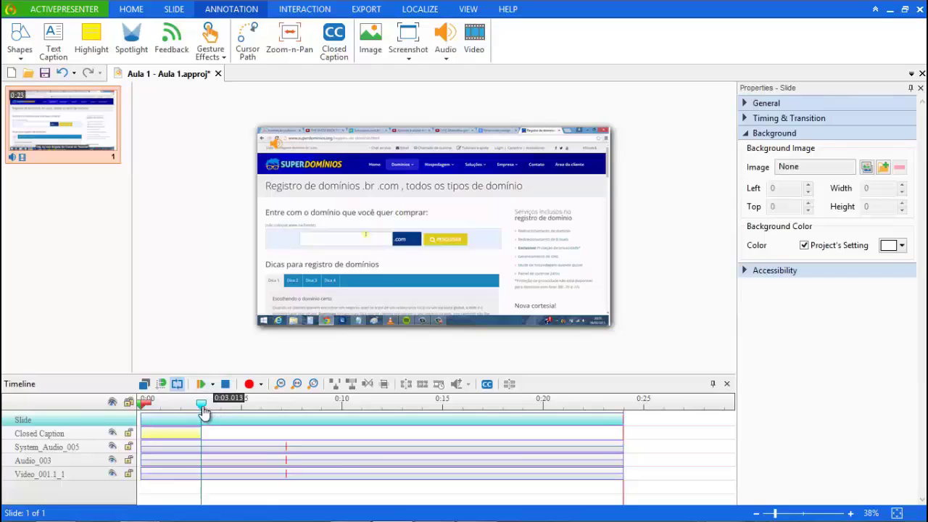
pyautogui.click(210, 408)
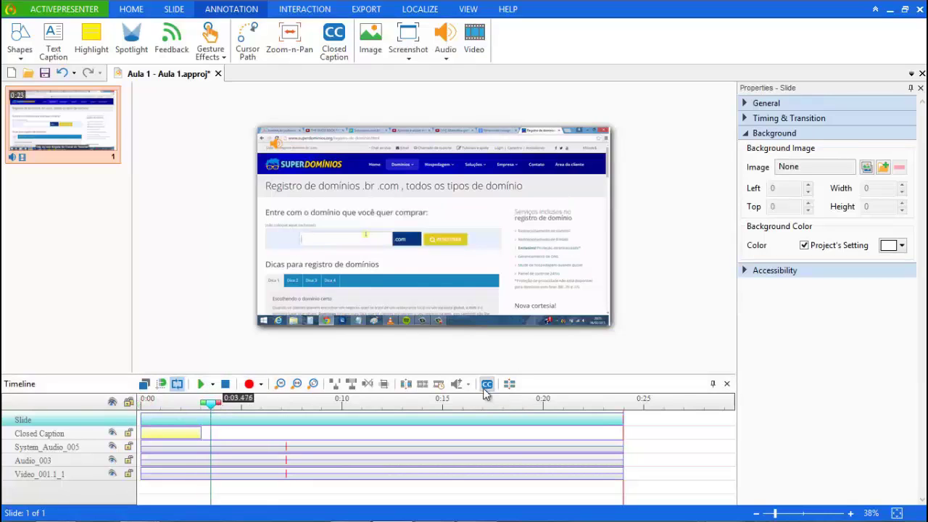
pyautogui.click(487, 384)
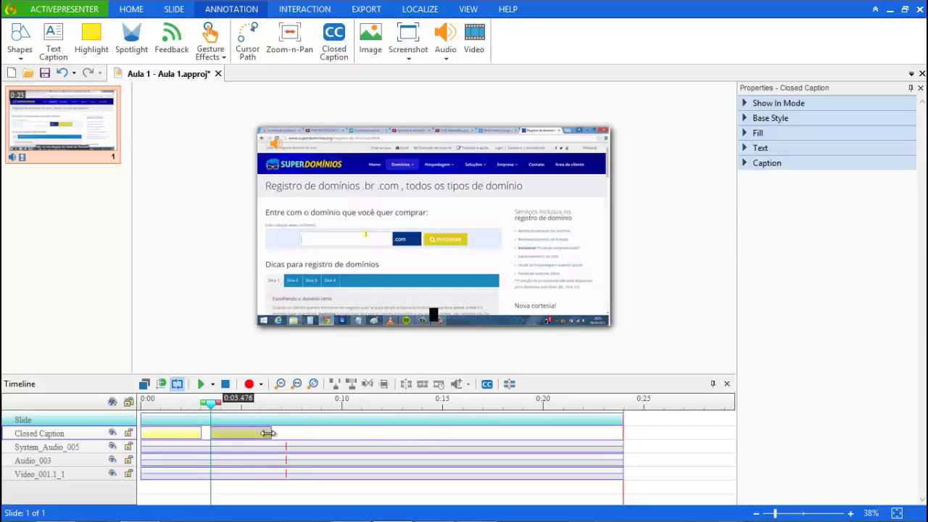
pyautogui.moveTo(269, 433); pyautogui.dragTo(264, 433)
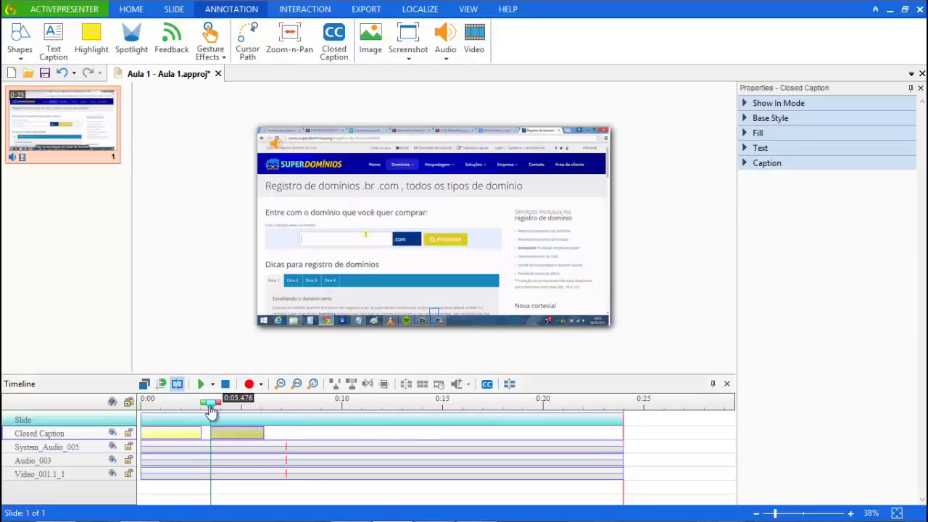
# Scrub the timeline to about 4.93 s and delete both closed captions from the slide
pyautogui.moveTo(210, 410); pyautogui.dragTo(241, 415)
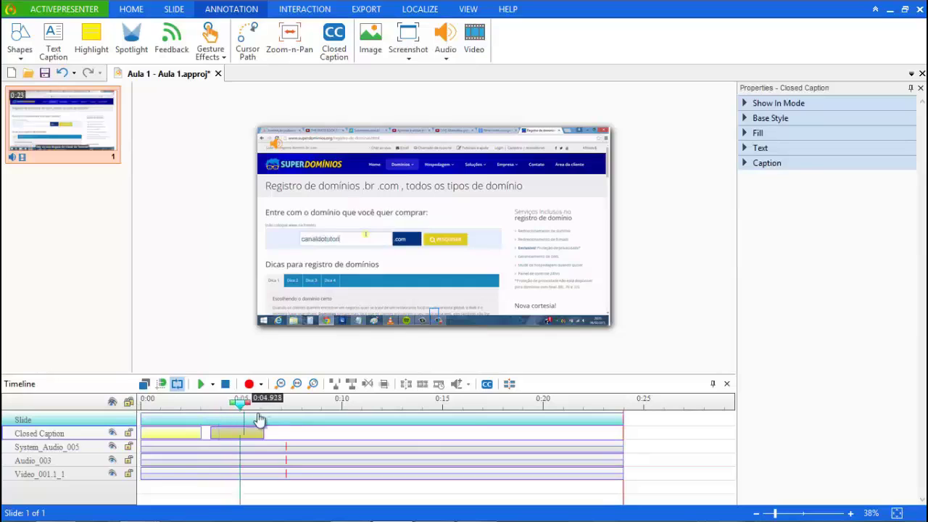
pyautogui.press('Delete')
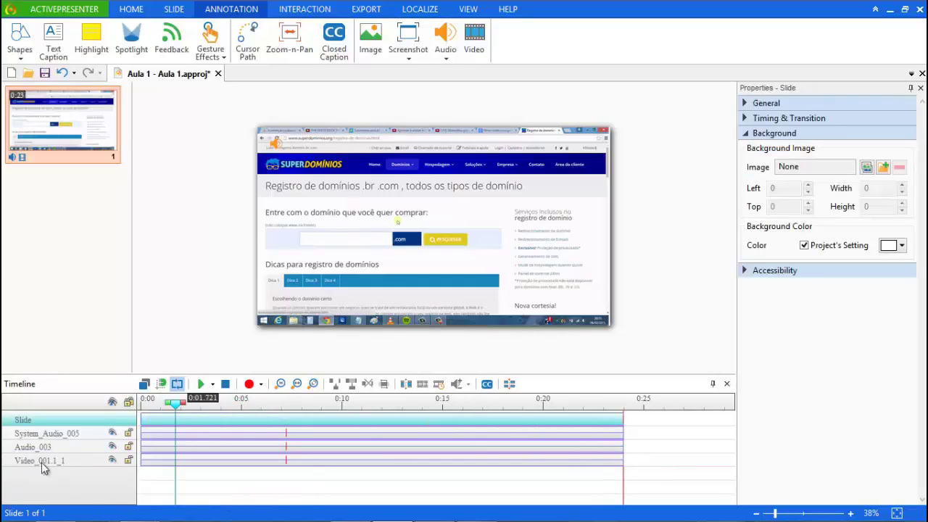
# Hide the Video_001.1_1 track and show it again
pyautogui.click(113, 460)
pyautogui.click(113, 460)
# Zoom the slide canvas out to about 31% and back in to 52%
pyautogui.scroll(3, 776, 515)
pyautogui.scroll(-5, 776, 516)
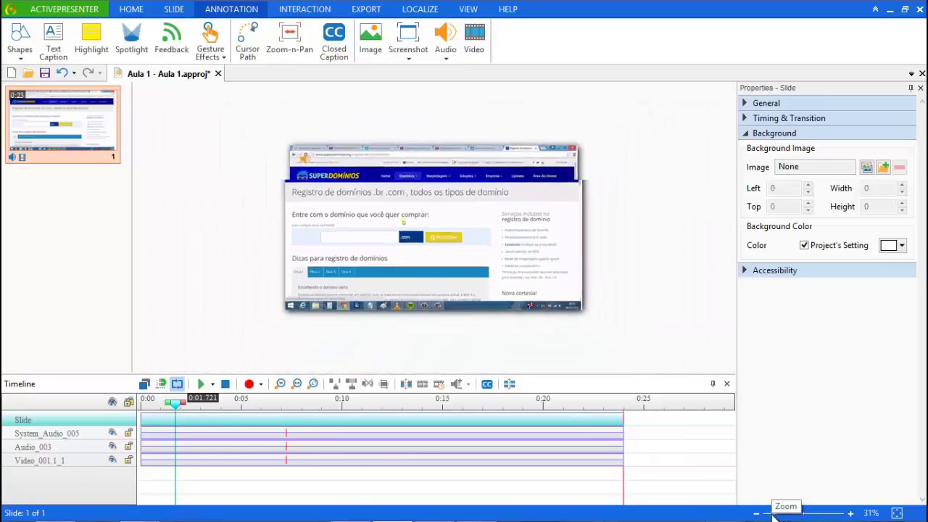
pyautogui.scroll(3, 775, 516)
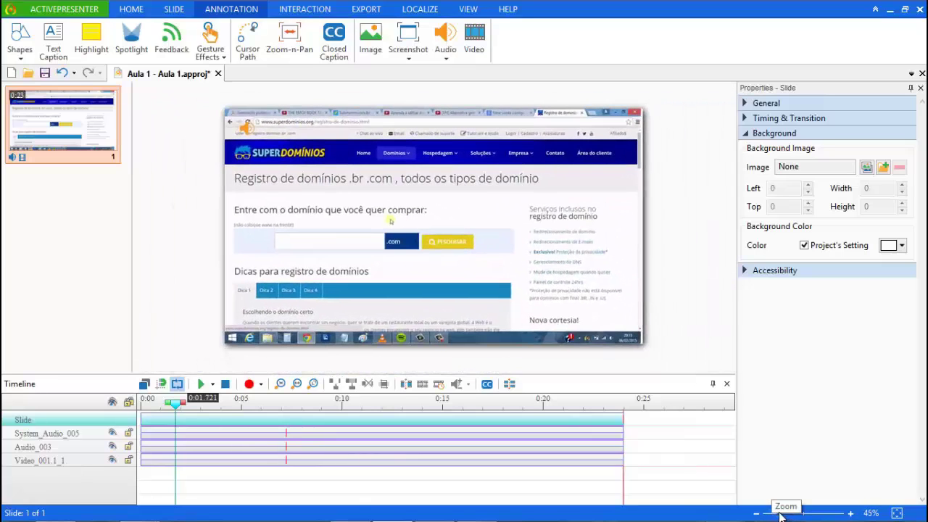
pyautogui.scroll(1, 782, 515)
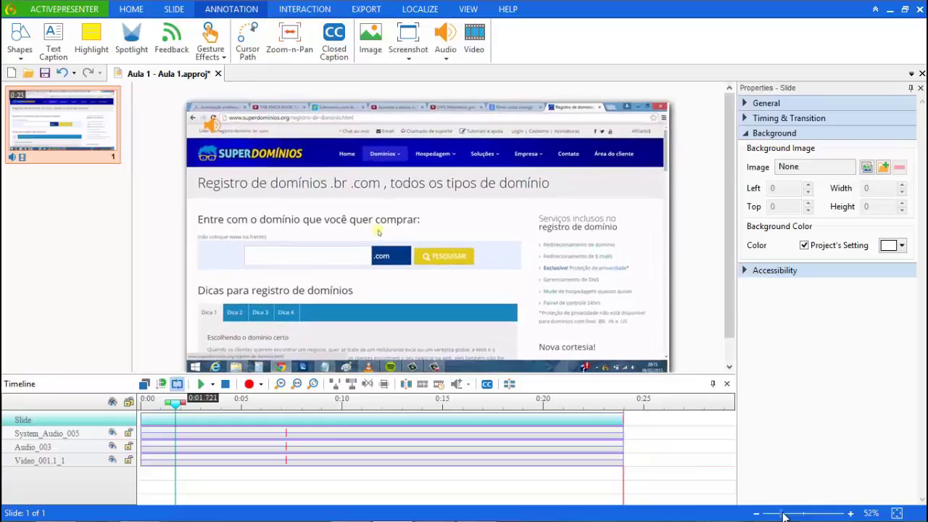